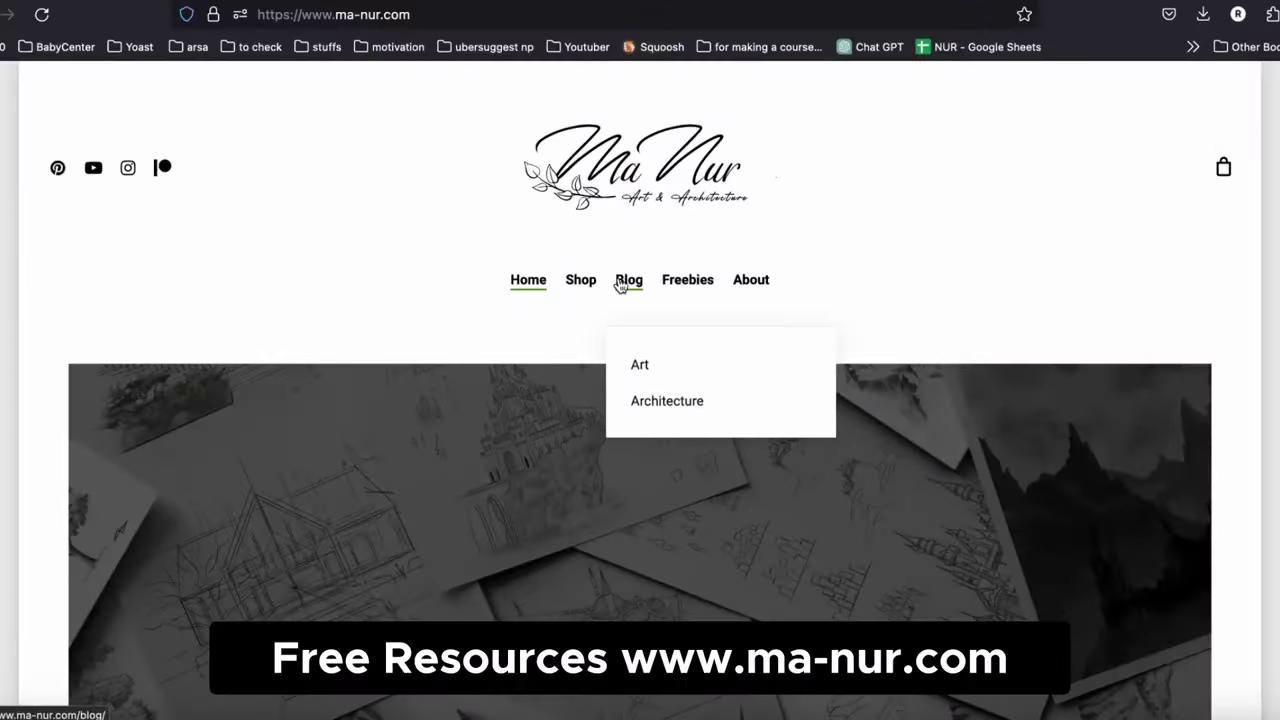
Open the Perspective Illustration in Procreate article from the ma-nur.com Art blog and scroll through it.
{"action": "left_click", "coordinate": [640, 364]}
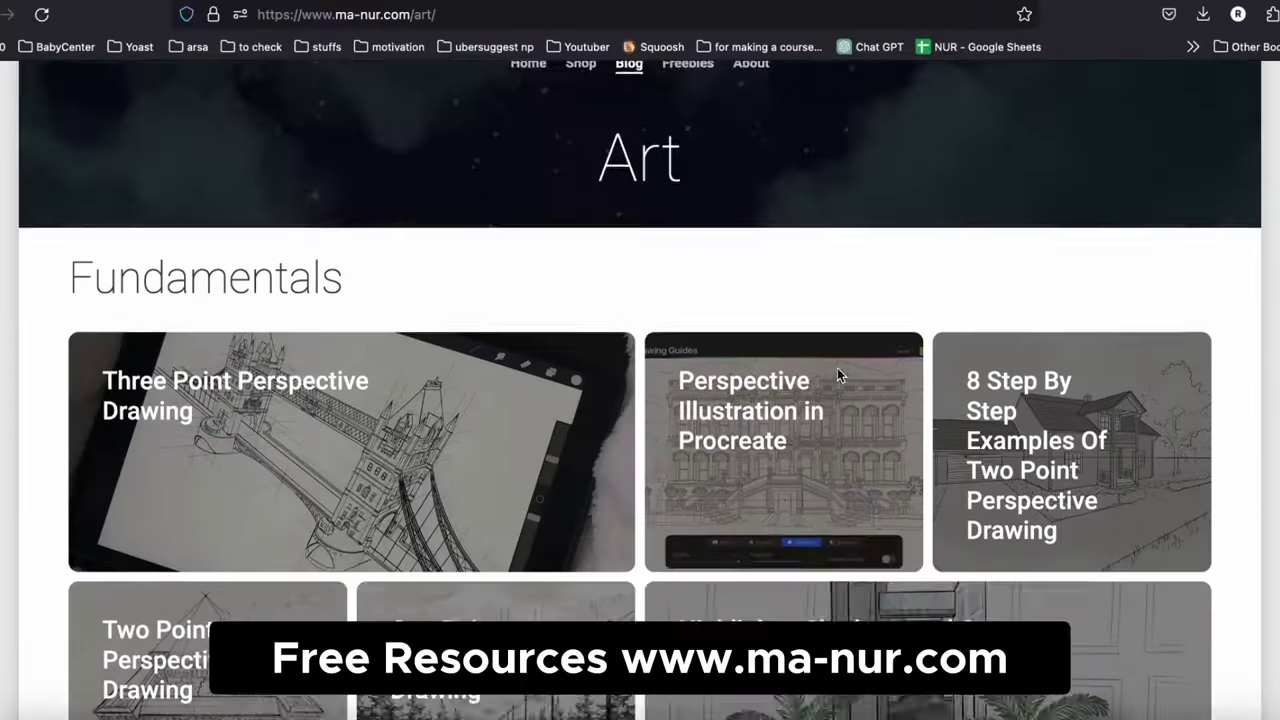
{"action": "scroll", "coordinate": [837, 370], "scroll_direction": "down", "scroll_amount": 2}
{"action": "left_click", "coordinate": [745, 337]}
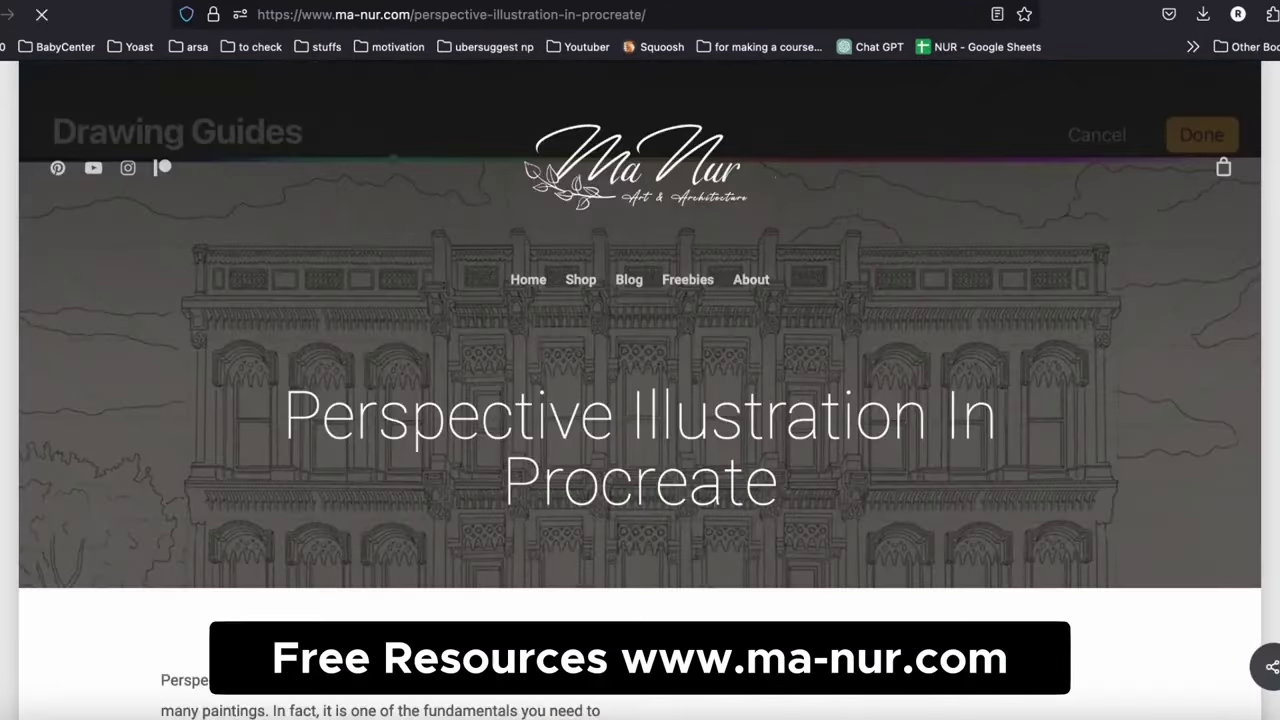
{"action": "scroll", "coordinate": [850, 567], "scroll_direction": "down", "scroll_amount": 2}
{"action": "scroll", "coordinate": [850, 567], "scroll_direction": "down", "scroll_amount": 3}
{"action": "scroll", "coordinate": [850, 567], "scroll_direction": "down", "scroll_amount": 5}
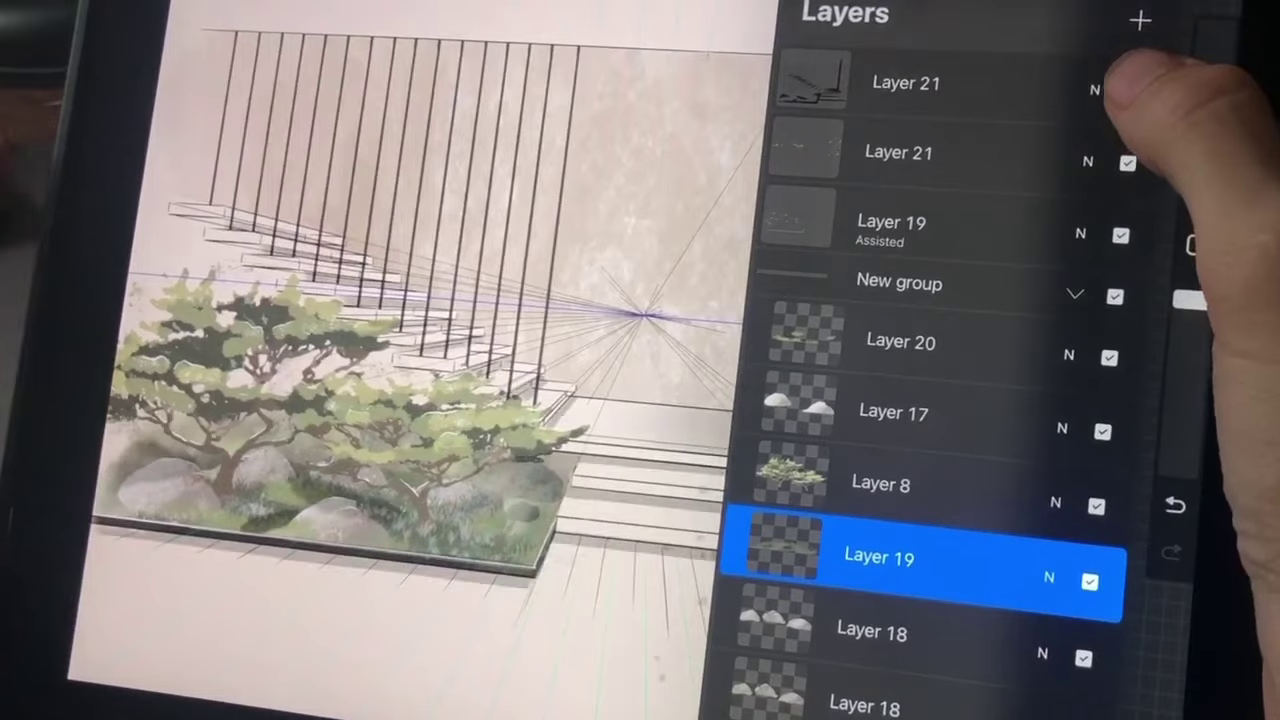
Toggle Layer 7 and Layer 8 to compare the landscape without its dark foreground trees.
{"action": "scroll", "coordinate": [1000, 450], "scroll_direction": "down", "scroll_amount": 10}
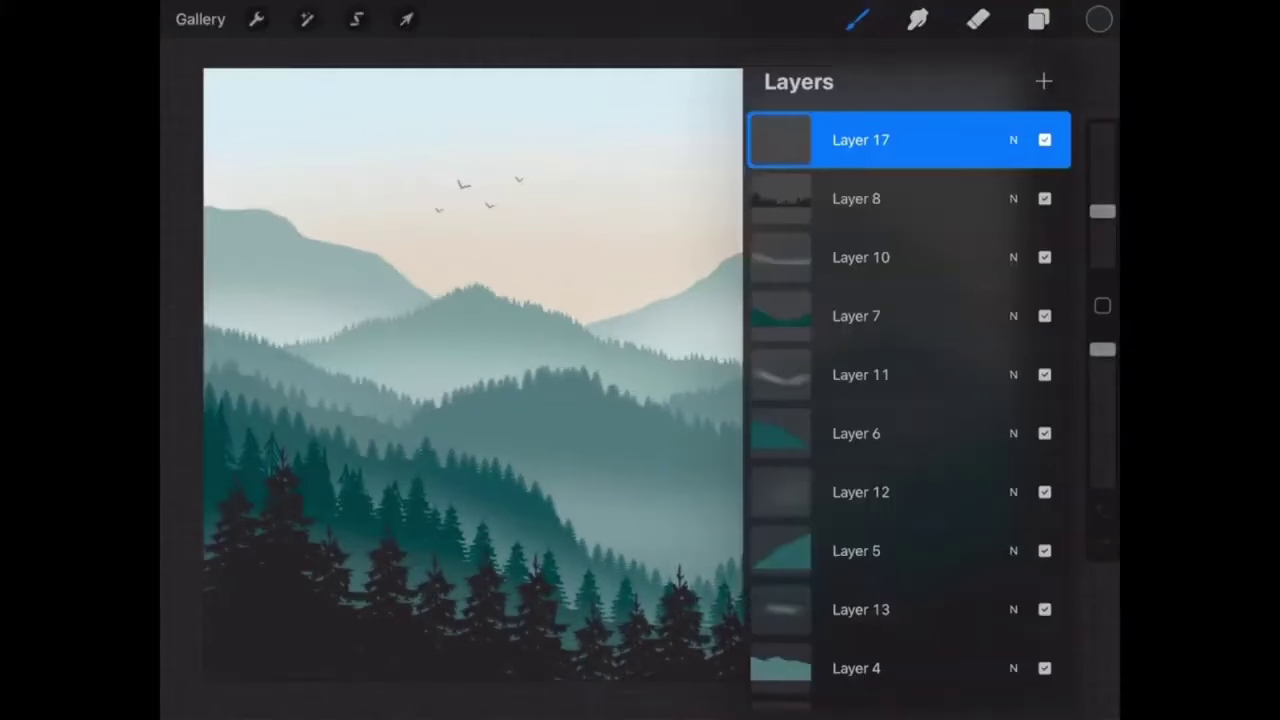
{"action": "scroll", "coordinate": [909, 410], "scroll_direction": "down", "scroll_amount": 10}
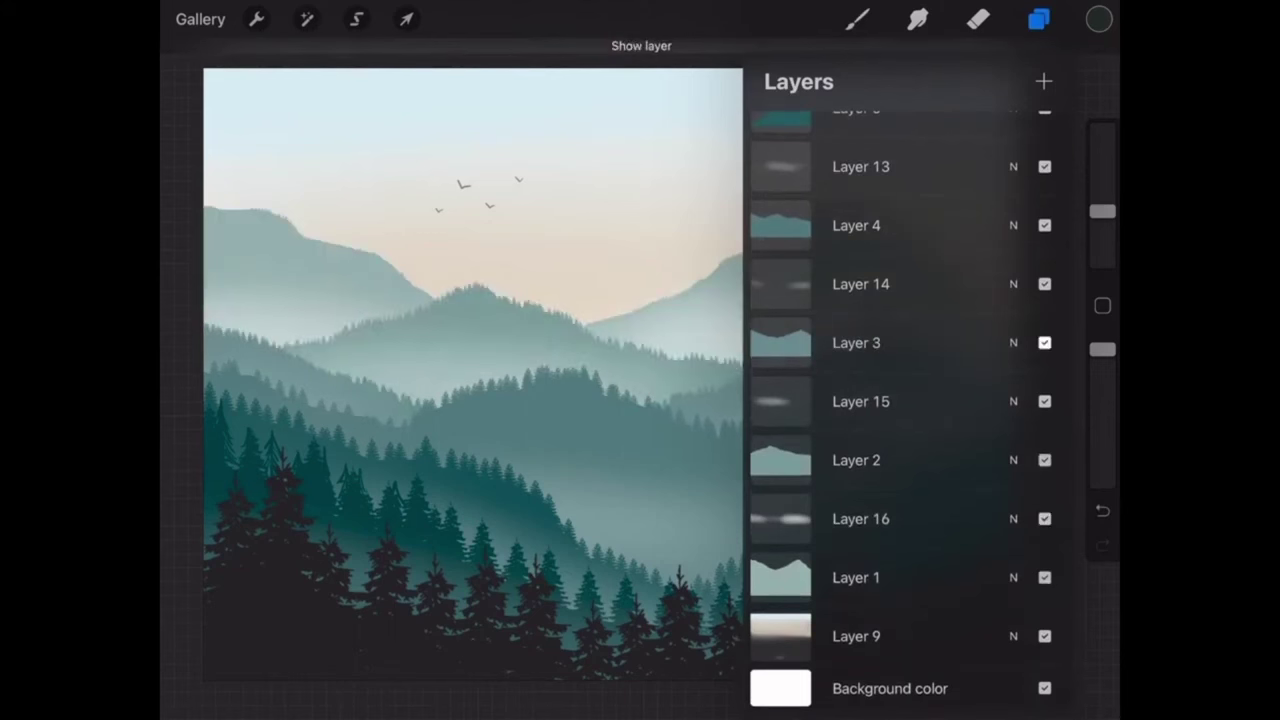
{"action": "scroll", "coordinate": [900, 400], "scroll_direction": "up", "scroll_amount": 3}
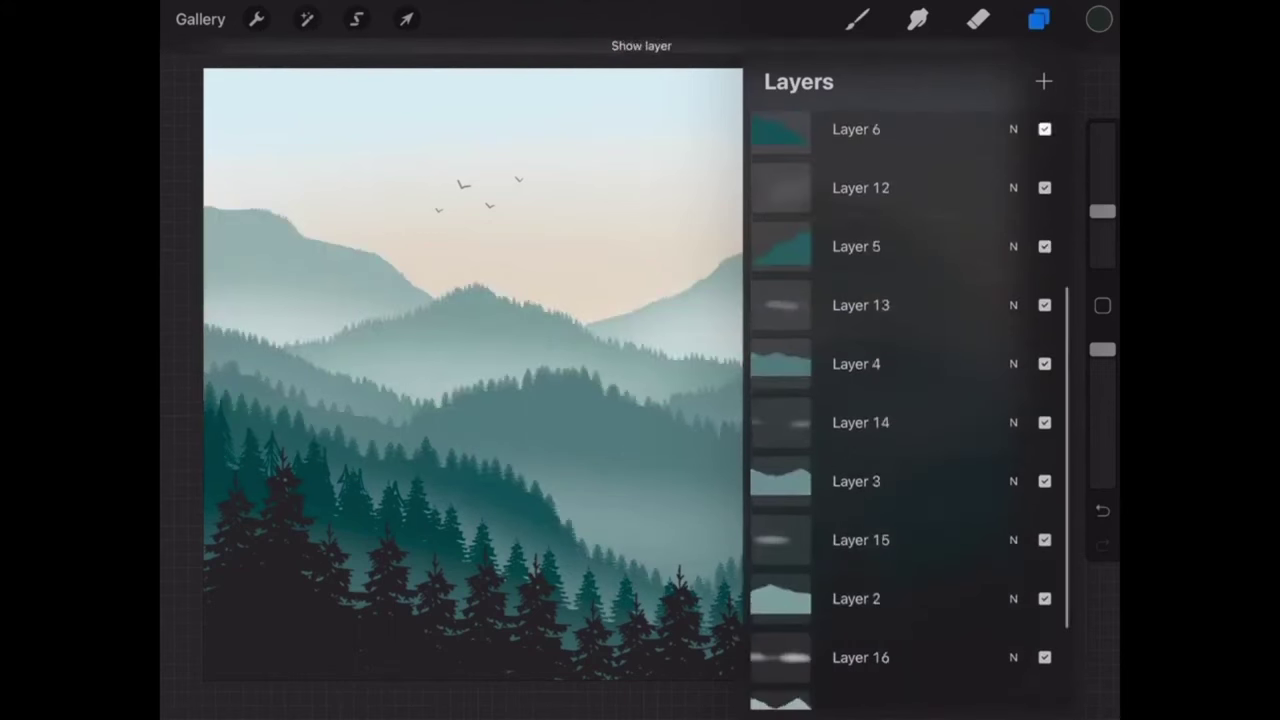
{"action": "scroll", "coordinate": [900, 400], "scroll_direction": "up", "scroll_amount": 5}
{"action": "left_click", "coordinate": [1044, 285]}
{"action": "left_click", "coordinate": [1044, 198]}
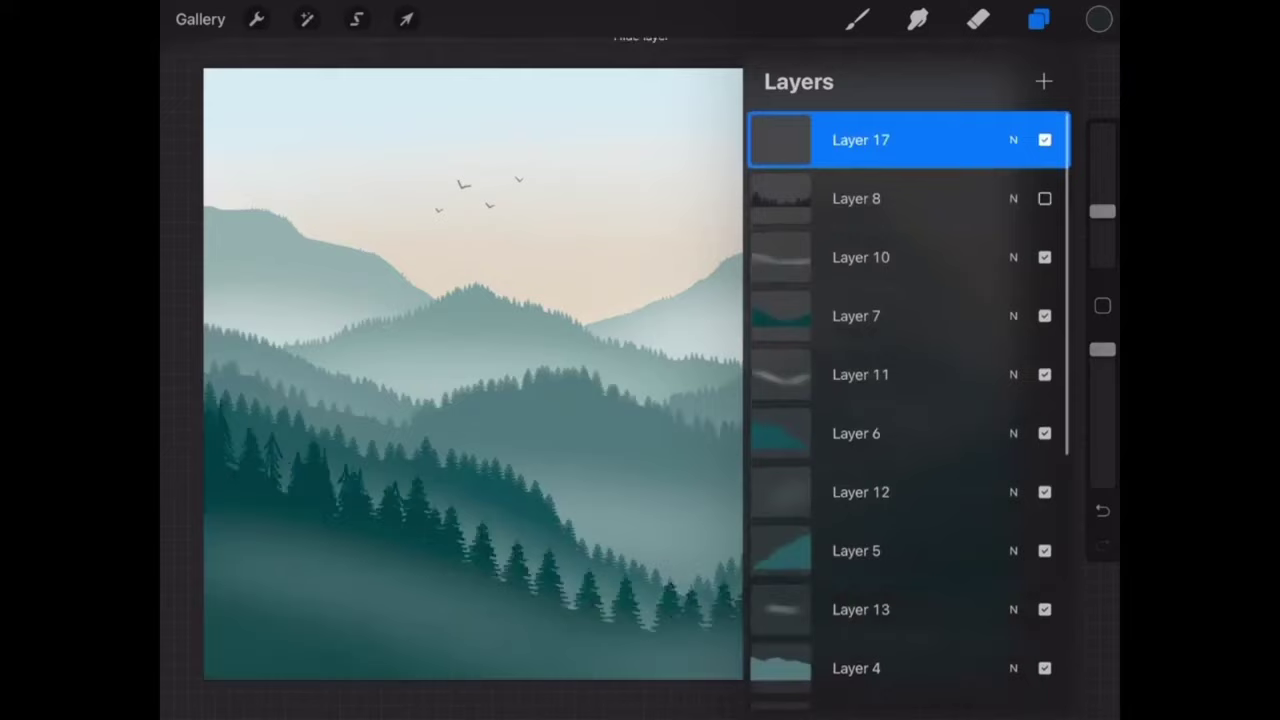
{"action": "left_click", "coordinate": [1044, 198]}
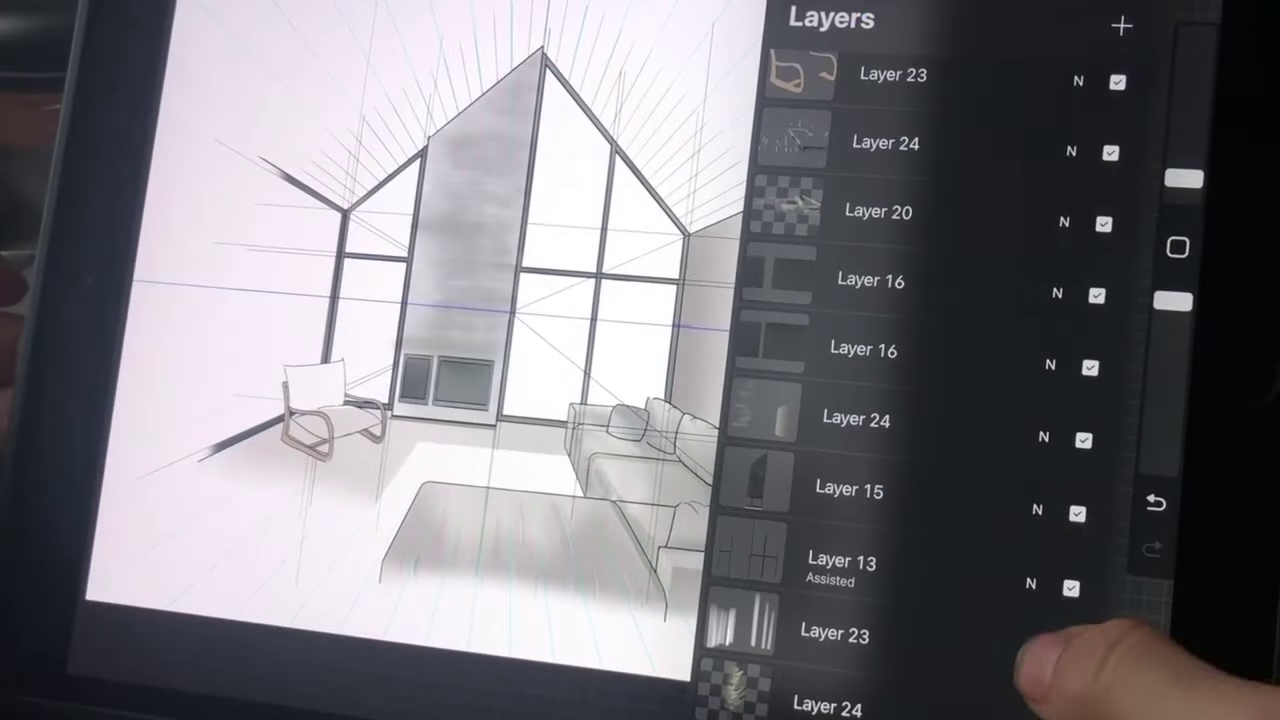
Turn on both hidden Layer 24s to reveal the fireplace and splatter texture.
{"action": "scroll", "coordinate": [1060, 640], "scroll_direction": "down", "scroll_amount": 2}
{"action": "scroll", "coordinate": [1000, 500], "scroll_direction": "up", "scroll_amount": 10}
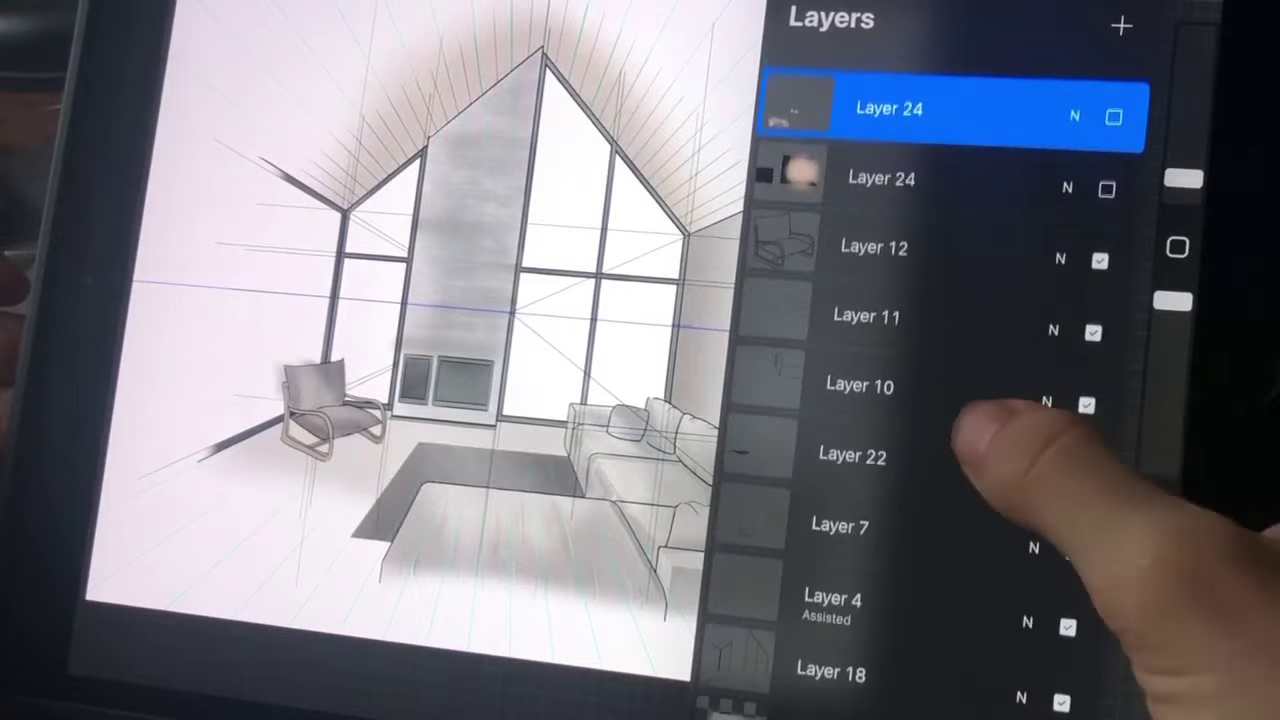
{"action": "left_click", "coordinate": [1107, 189]}
{"action": "left_click", "coordinate": [1114, 116]}
{"action": "scroll", "coordinate": [1100, 450], "scroll_direction": "down", "scroll_amount": 5}
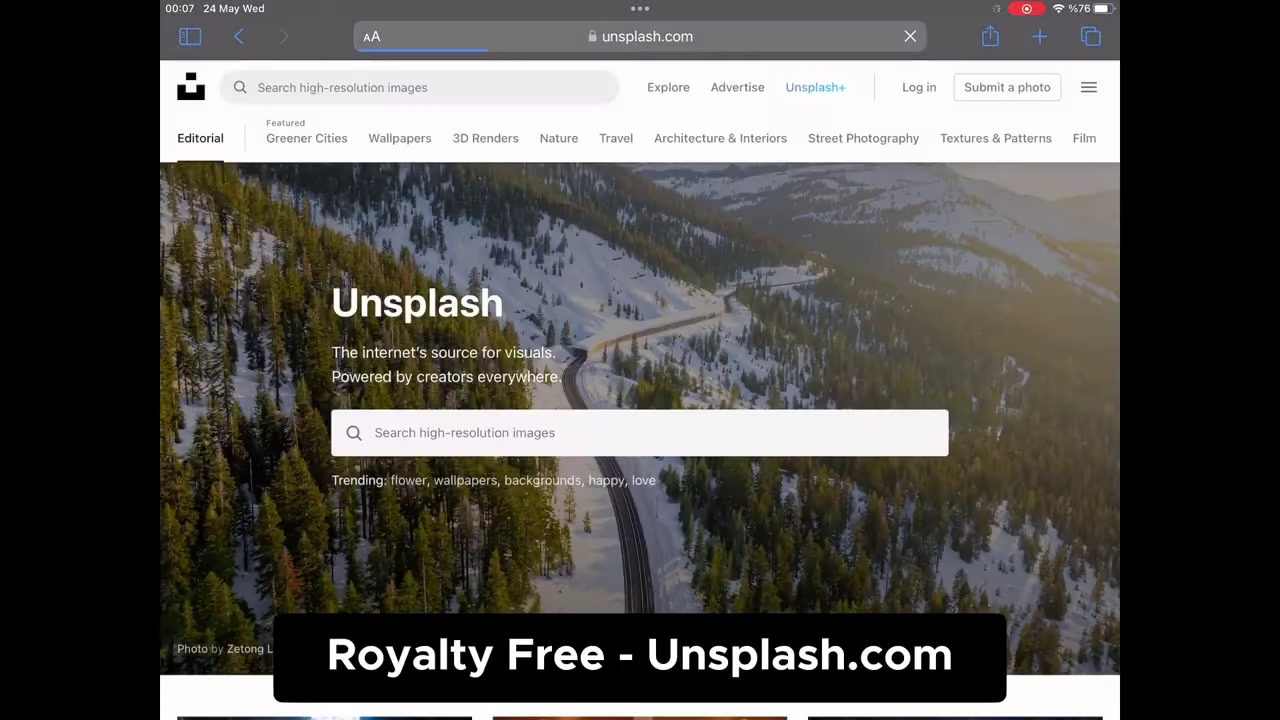
Search Unsplash for 'mountain' and browse the photo results.
{"action": "left_click", "coordinate": [640, 432]}
{"action": "type", "text": "mountain"}
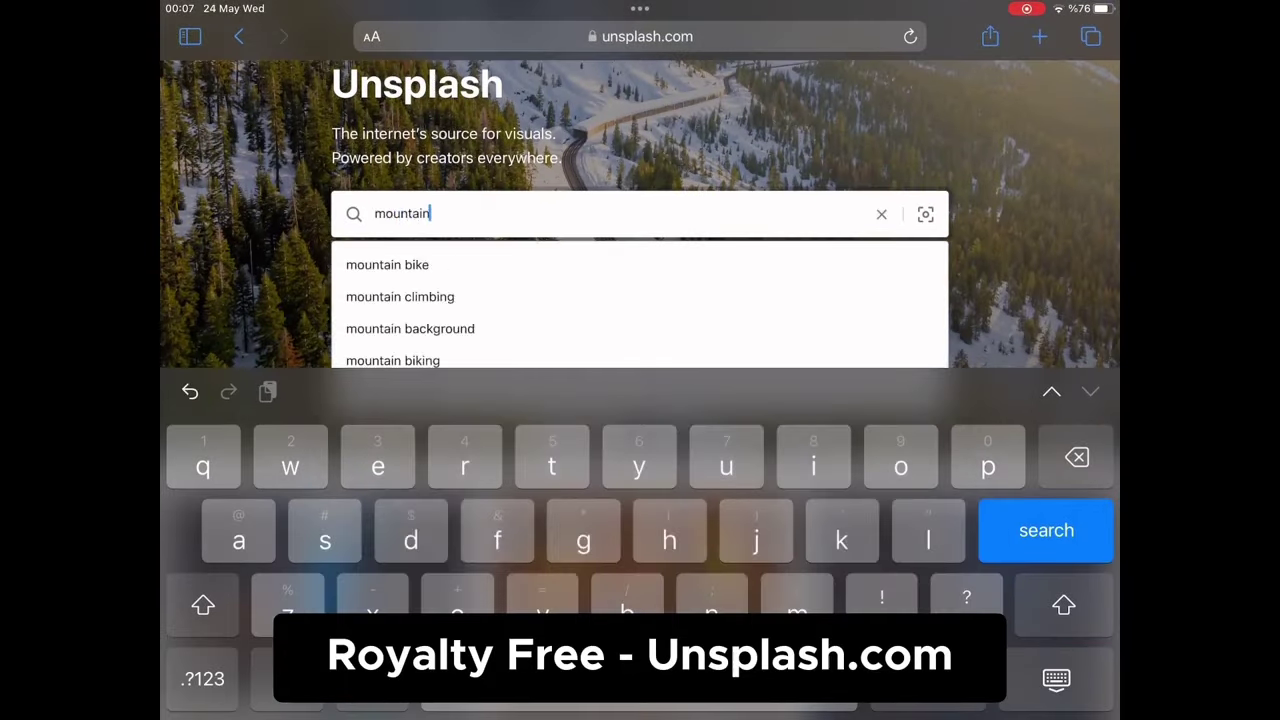
{"action": "key", "text": "Return"}
{"action": "scroll", "coordinate": [640, 400], "scroll_direction": "down", "scroll_amount": 10}
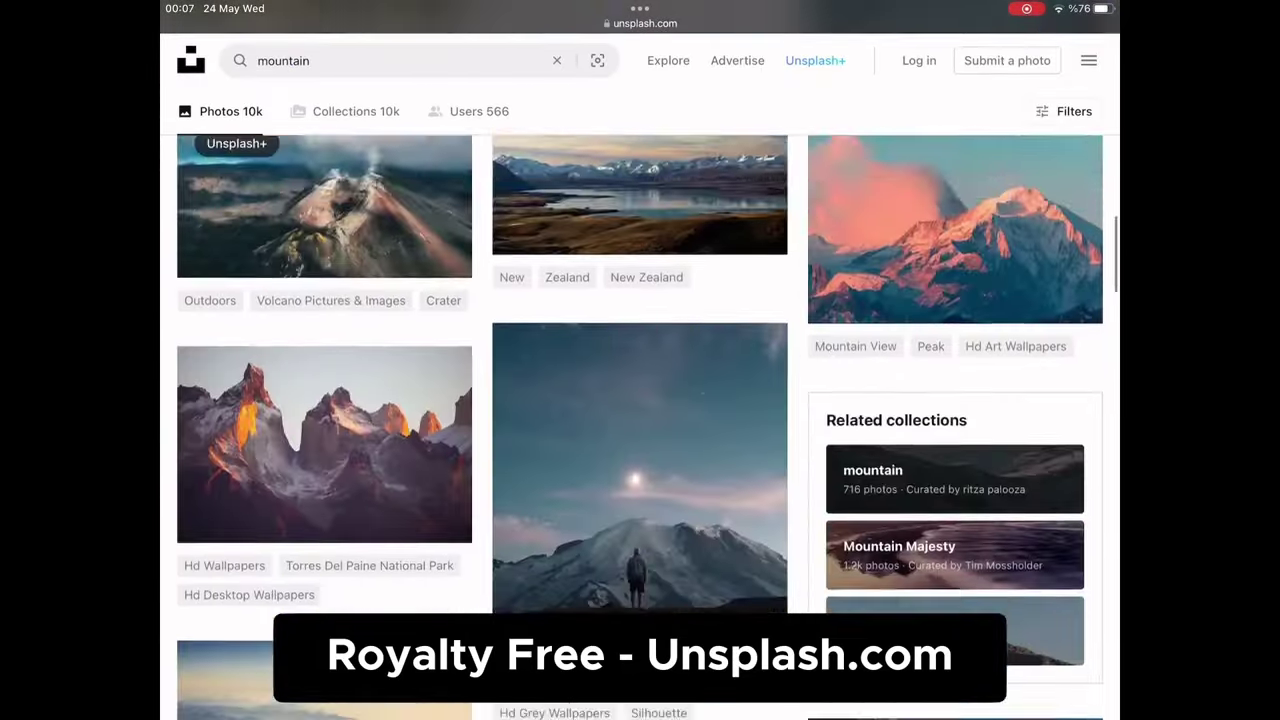
{"action": "scroll", "coordinate": [640, 400], "scroll_direction": "down", "scroll_amount": 2}
Replace the search with 'modern architecture' and scroll through the reference photos.
{"action": "left_click", "coordinate": [400, 60]}
{"action": "key", "text": "BackSpace"}
{"action": "key", "text": "BackSpace"}
{"action": "key", "text": "BackSpace"}
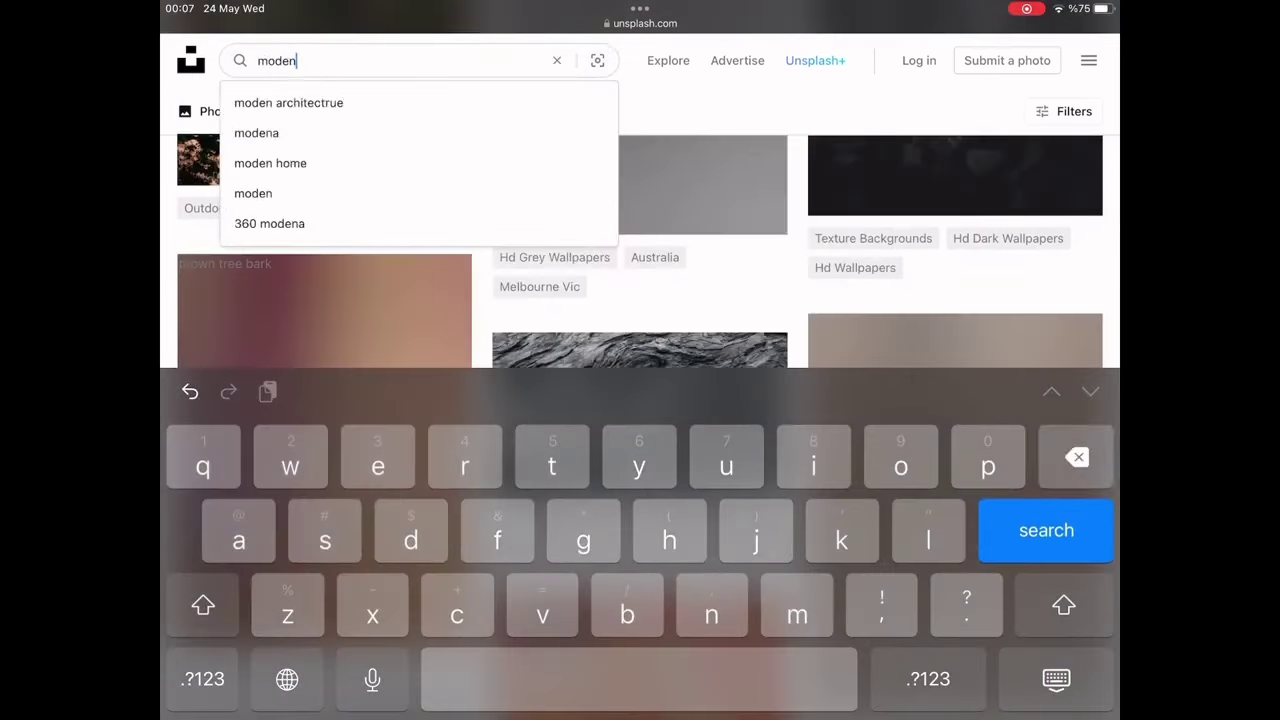
{"action": "left_click", "coordinate": [290, 163]}
{"action": "scroll", "coordinate": [640, 400], "scroll_direction": "down", "scroll_amount": 10}
{"action": "scroll", "coordinate": [640, 400], "scroll_direction": "down", "scroll_amount": 5}
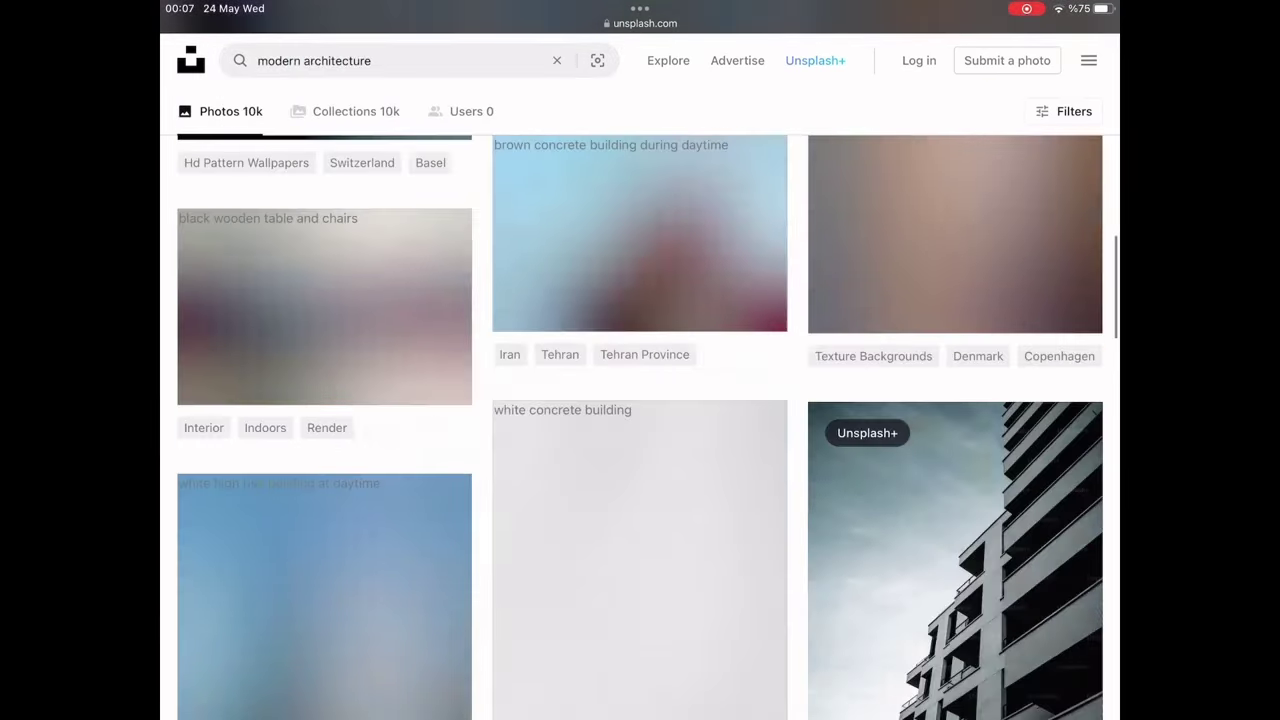
{"action": "scroll", "coordinate": [640, 400], "scroll_direction": "up", "scroll_amount": 3}
{"action": "scroll", "coordinate": [640, 400], "scroll_direction": "up", "scroll_amount": 3}
{"action": "scroll", "coordinate": [640, 400], "scroll_direction": "down", "scroll_amount": 6}
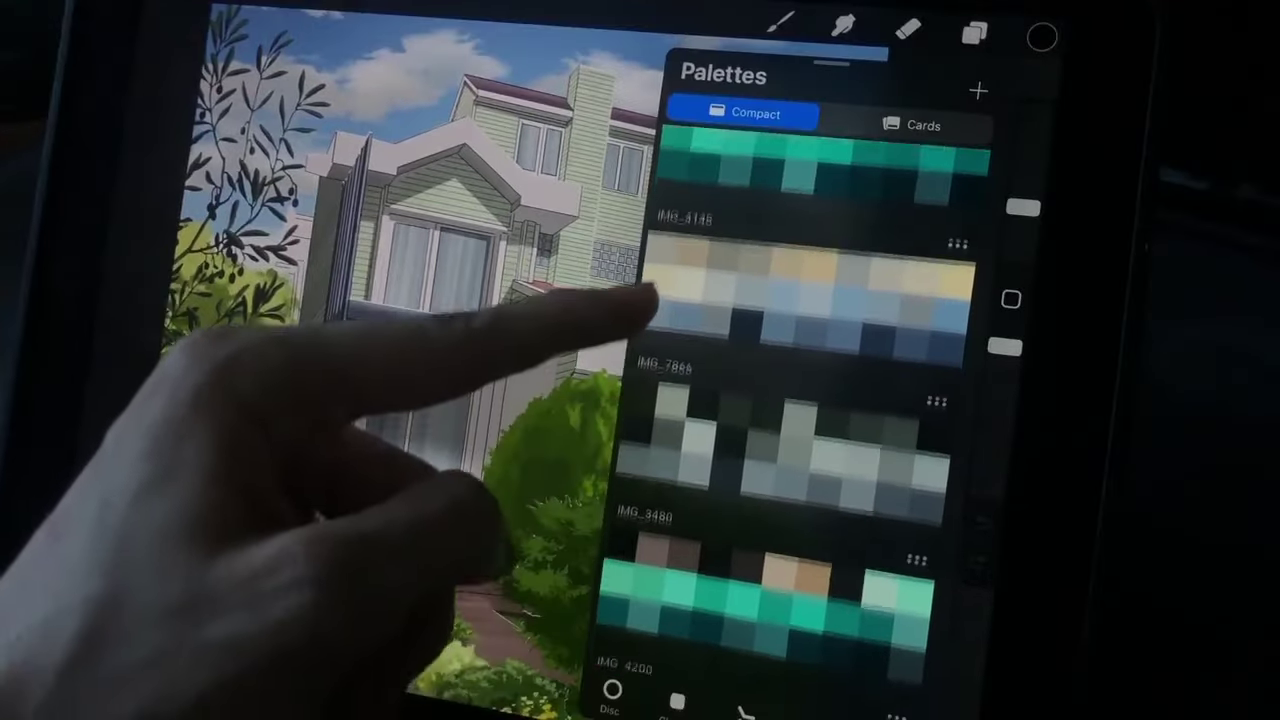
Drag the Harmony disc to cyan with red complement, then view it in Classic and Disc pickers.
{"action": "scroll", "coordinate": [800, 300], "scroll_direction": "down", "scroll_amount": 2}
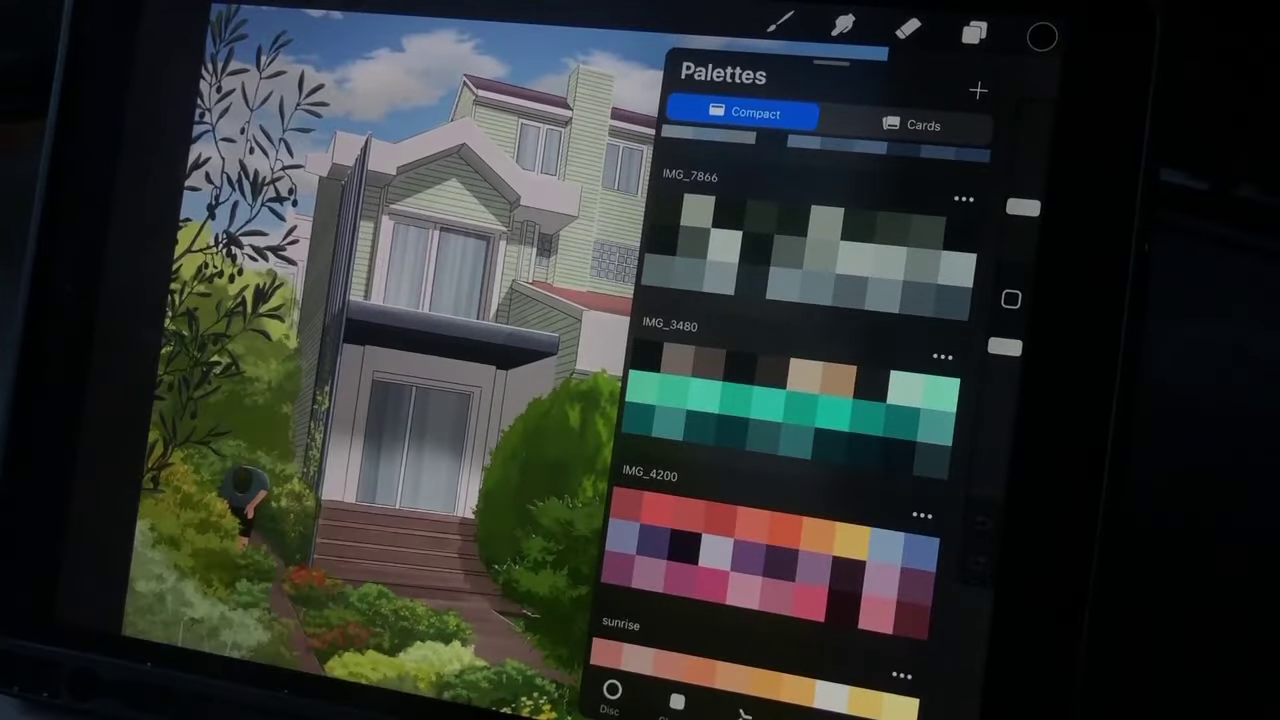
{"action": "left_click", "coordinate": [742, 710]}
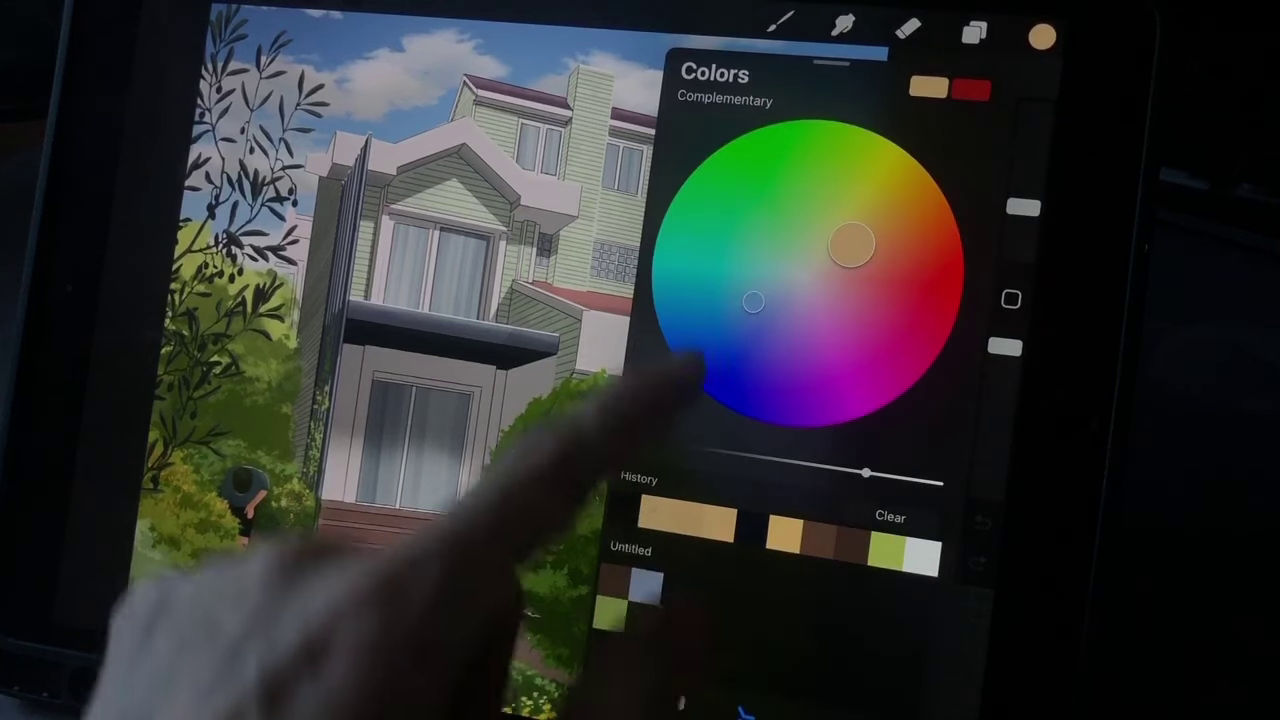
{"action": "left_click_drag", "start_coordinate": [686, 355], "coordinate": [652, 263]}
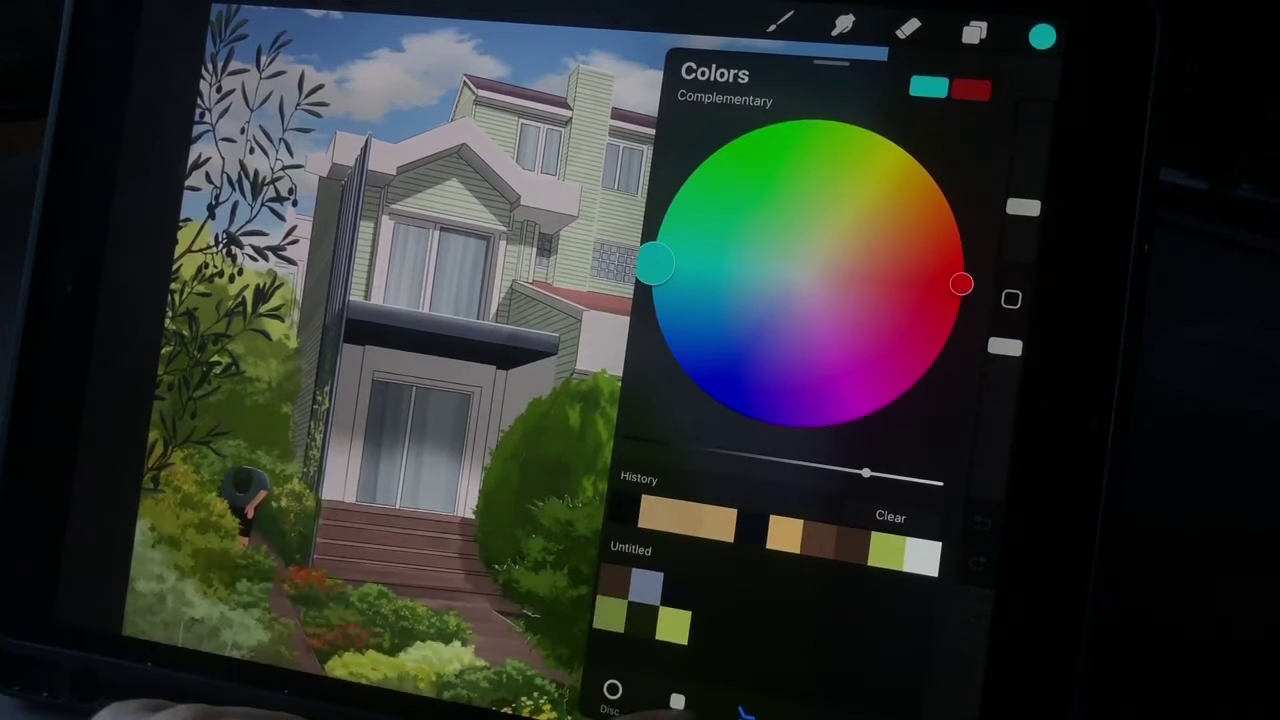
{"action": "left_click", "coordinate": [677, 701]}
{"action": "left_click", "coordinate": [612, 689]}
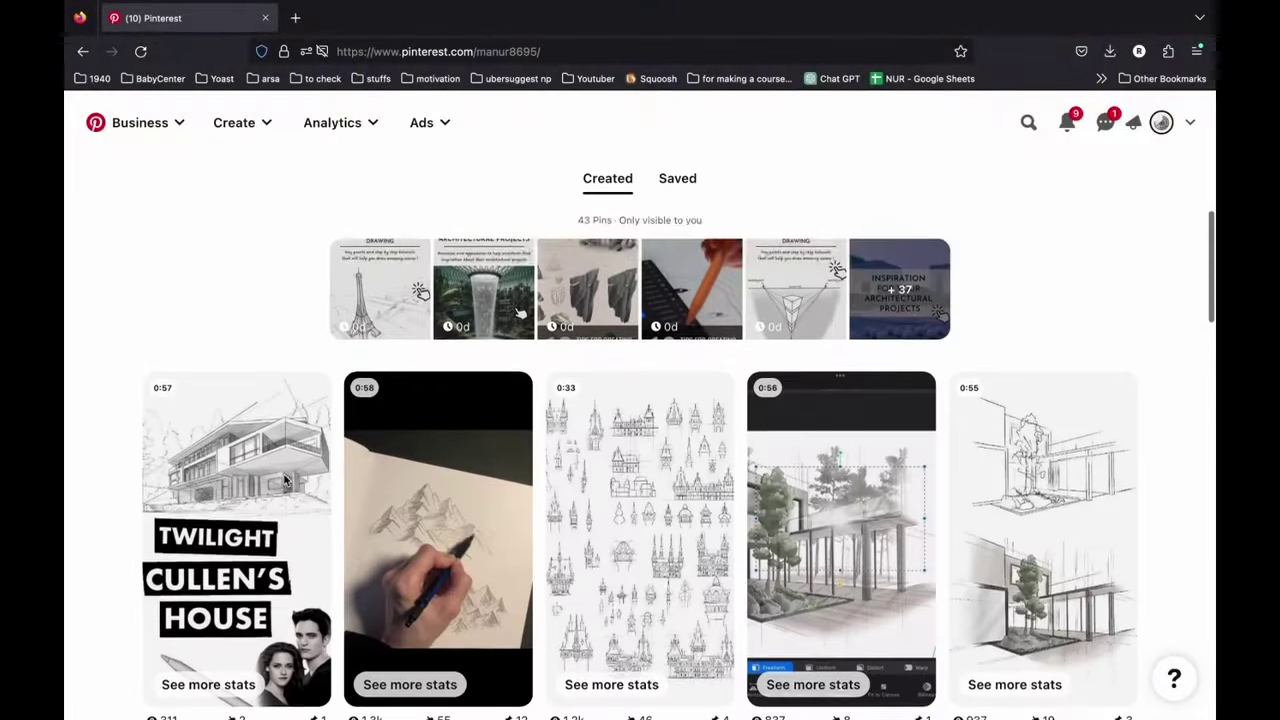
{"action": "scroll", "coordinate": [200, 550], "scroll_direction": "down", "scroll_amount": 2}
{"action": "scroll", "coordinate": [150, 590], "scroll_direction": "down", "scroll_amount": 1}
{"action": "scroll", "coordinate": [91, 628], "scroll_direction": "down", "scroll_amount": 2}
{"action": "scroll", "coordinate": [91, 628], "scroll_direction": "down", "scroll_amount": 3}
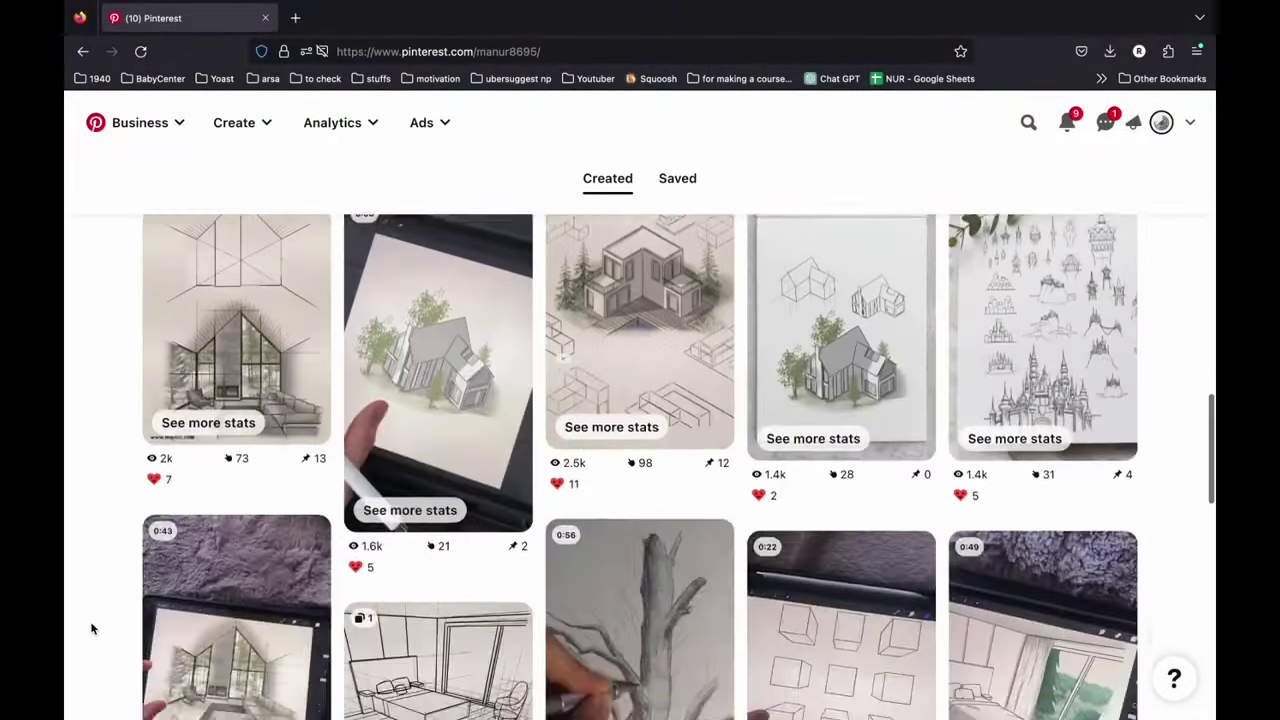
{"action": "scroll", "coordinate": [91, 628], "scroll_direction": "down", "scroll_amount": 3}
{"action": "scroll", "coordinate": [91, 628], "scroll_direction": "down", "scroll_amount": 3}
{"action": "scroll", "coordinate": [91, 628], "scroll_direction": "down", "scroll_amount": 3}
{"action": "scroll", "coordinate": [91, 628], "scroll_direction": "down", "scroll_amount": 2}
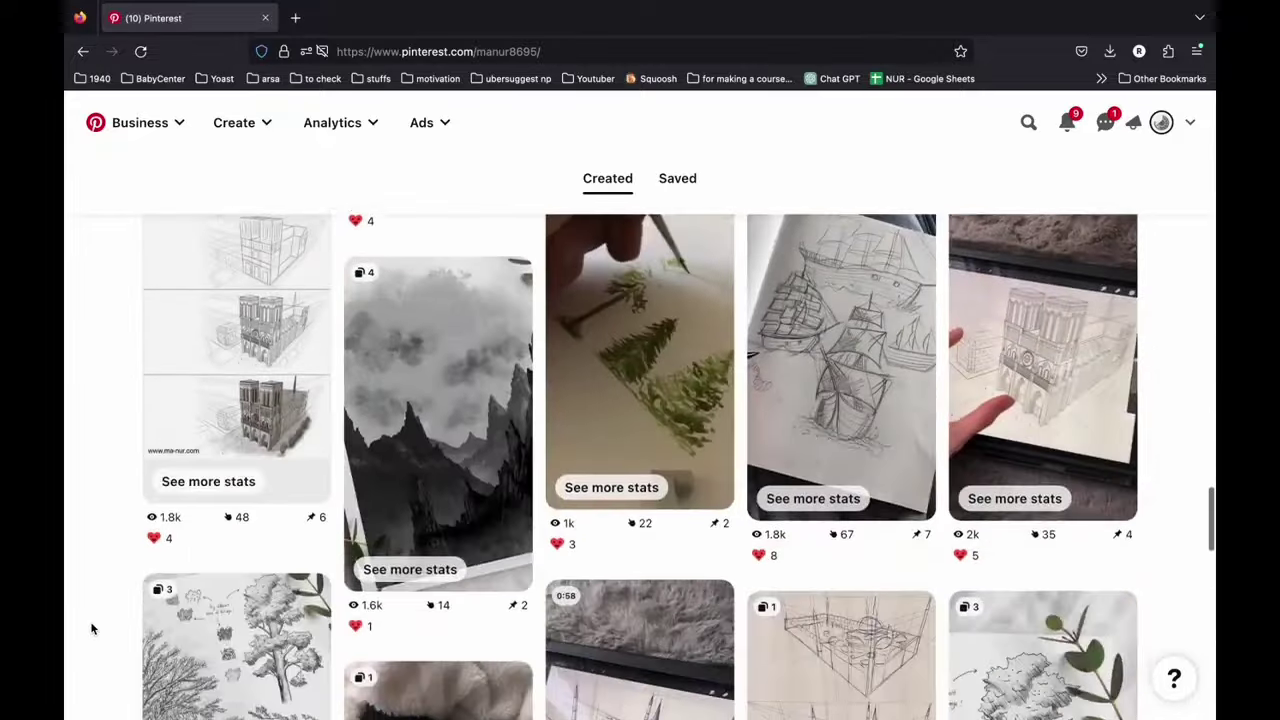
{"action": "scroll", "coordinate": [91, 628], "scroll_direction": "down", "scroll_amount": 3}
{"action": "scroll", "coordinate": [91, 628], "scroll_direction": "down", "scroll_amount": 3}
{"action": "scroll", "coordinate": [91, 628], "scroll_direction": "down", "scroll_amount": 2}
{"action": "scroll", "coordinate": [91, 628], "scroll_direction": "down", "scroll_amount": 3}
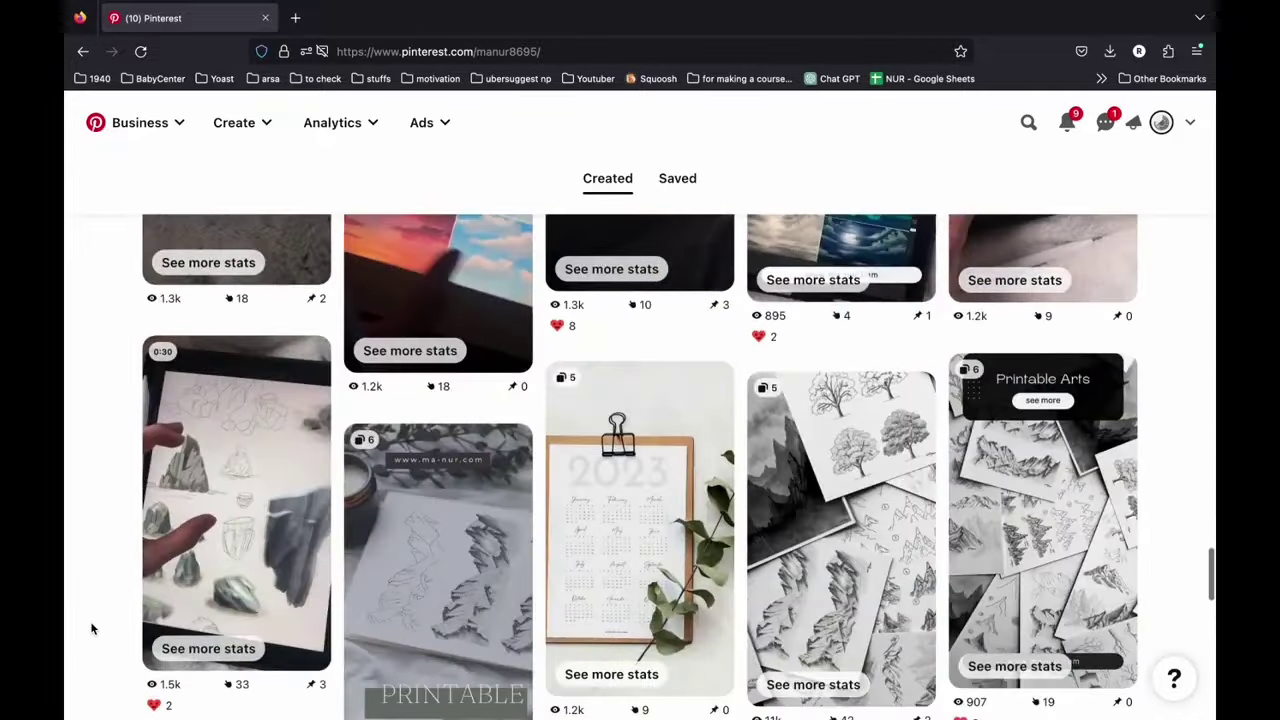
{"action": "scroll", "coordinate": [91, 628], "scroll_direction": "down", "scroll_amount": 3}
{"action": "scroll", "coordinate": [91, 628], "scroll_direction": "down", "scroll_amount": 1}
{"action": "scroll", "coordinate": [91, 628], "scroll_direction": "down", "scroll_amount": 3}
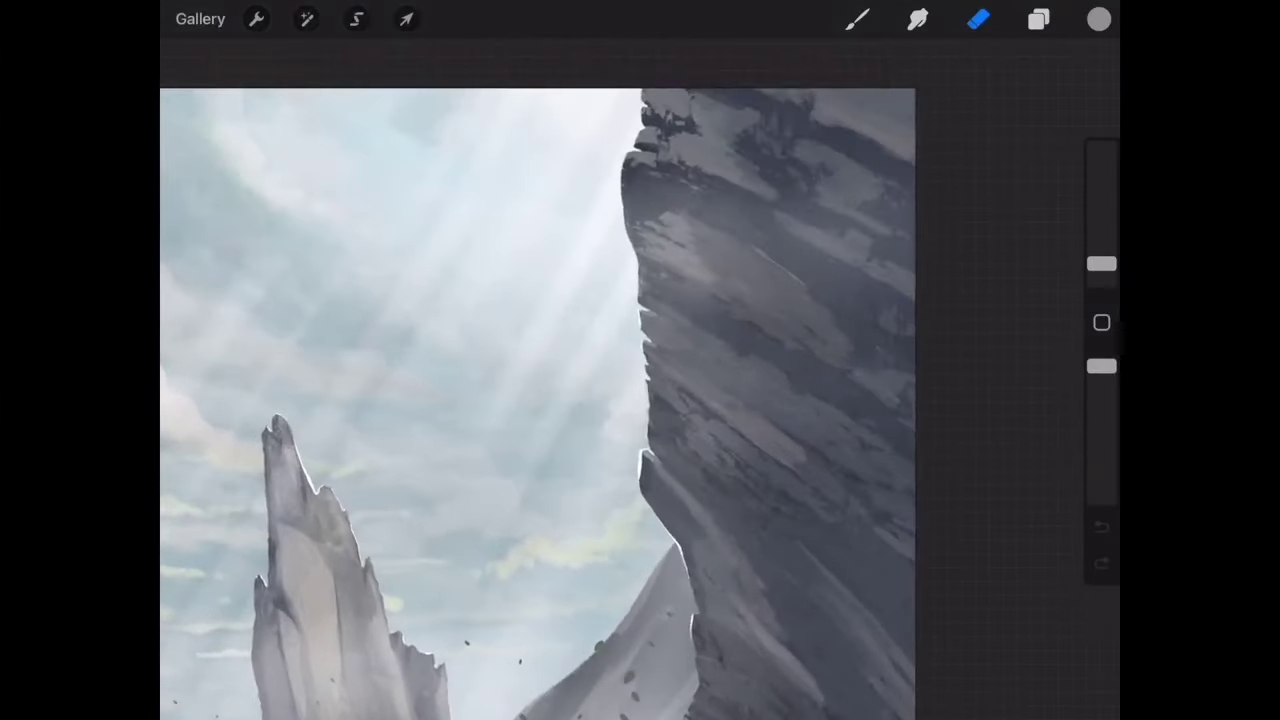
{"action": "scroll", "coordinate": [580, 380], "scroll_direction": "down", "scroll_amount": 2}
{"action": "scroll", "coordinate": [580, 380], "scroll_direction": "down", "scroll_amount": 1}
{"action": "scroll", "coordinate": [580, 380], "scroll_direction": "down", "scroll_amount": 2}
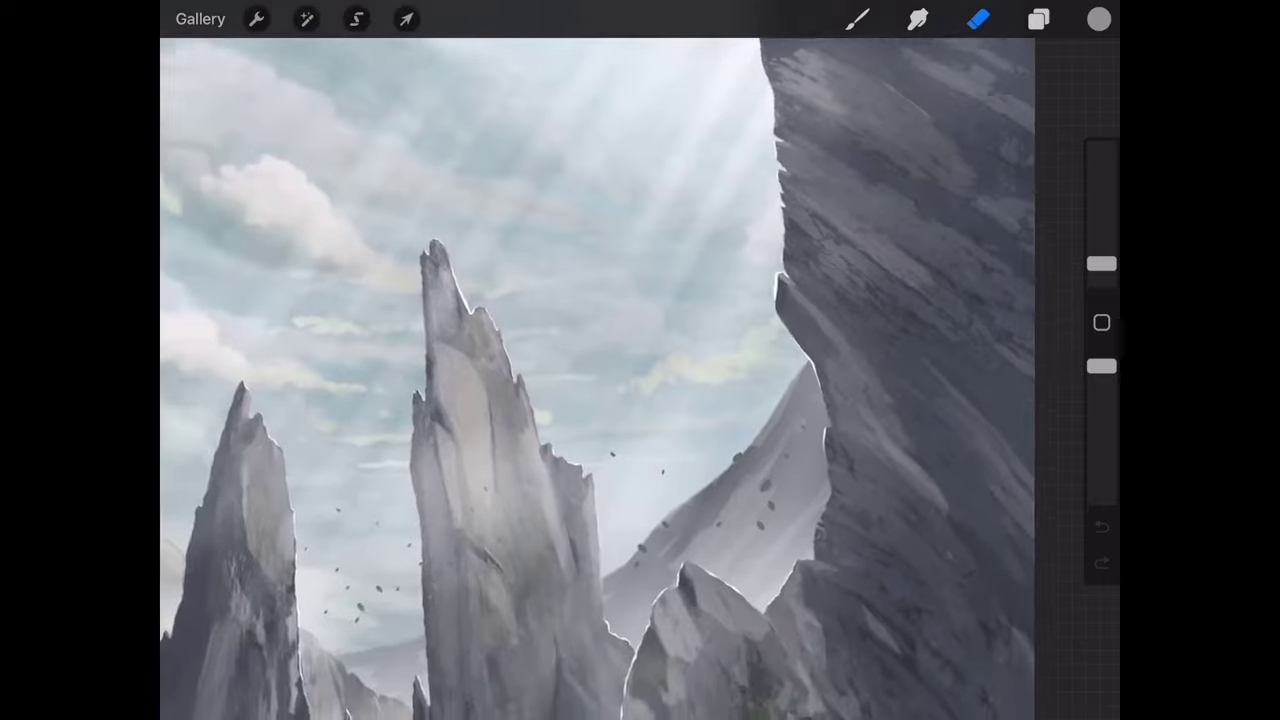
{"action": "scroll", "coordinate": [580, 380], "scroll_direction": "down", "scroll_amount": 2}
{"action": "scroll", "coordinate": [580, 380], "scroll_direction": "up", "scroll_amount": 1}
{"action": "scroll", "coordinate": [580, 380], "scroll_direction": "up", "scroll_amount": 1}
{"action": "scroll", "coordinate": [580, 380], "scroll_direction": "up", "scroll_amount": 1}
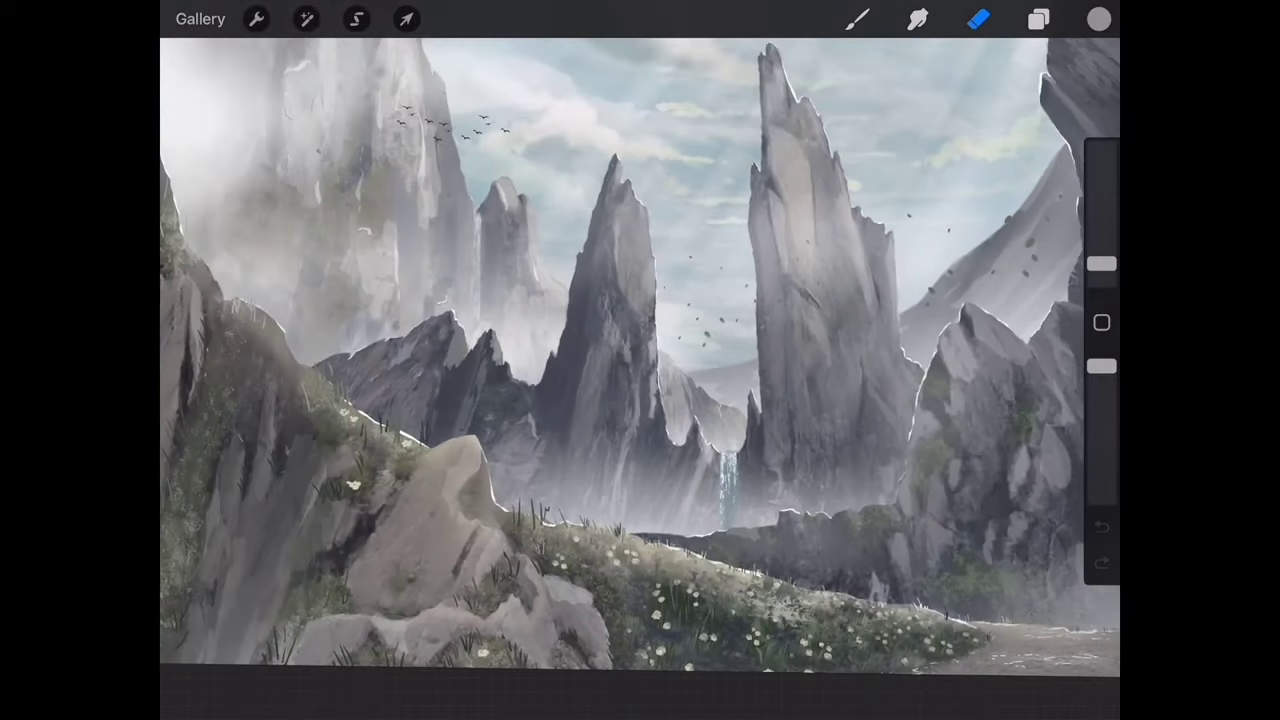
{"action": "scroll", "coordinate": [580, 380], "scroll_direction": "up", "scroll_amount": 1}
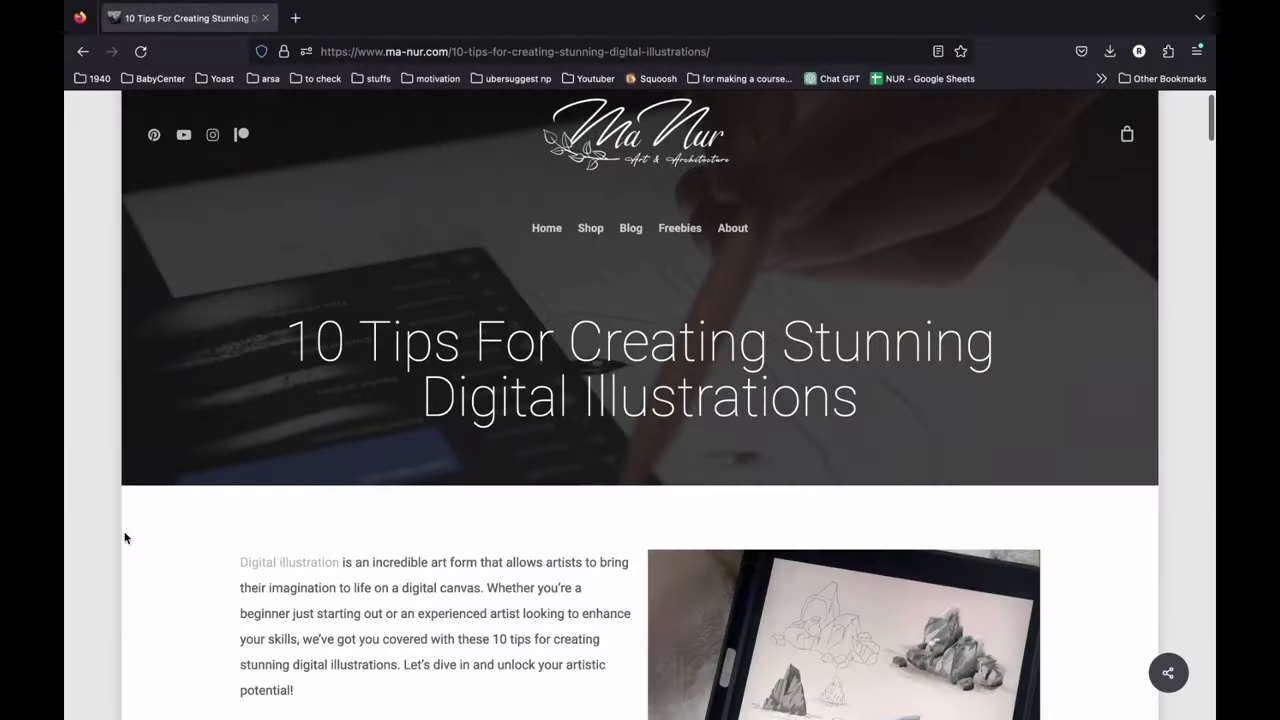
{"action": "scroll", "coordinate": [125, 538], "scroll_direction": "down", "scroll_amount": 3}
{"action": "scroll", "coordinate": [125, 538], "scroll_direction": "down", "scroll_amount": 2}
{"action": "scroll", "coordinate": [125, 538], "scroll_direction": "down", "scroll_amount": 1}
{"action": "scroll", "coordinate": [125, 538], "scroll_direction": "down", "scroll_amount": 1}
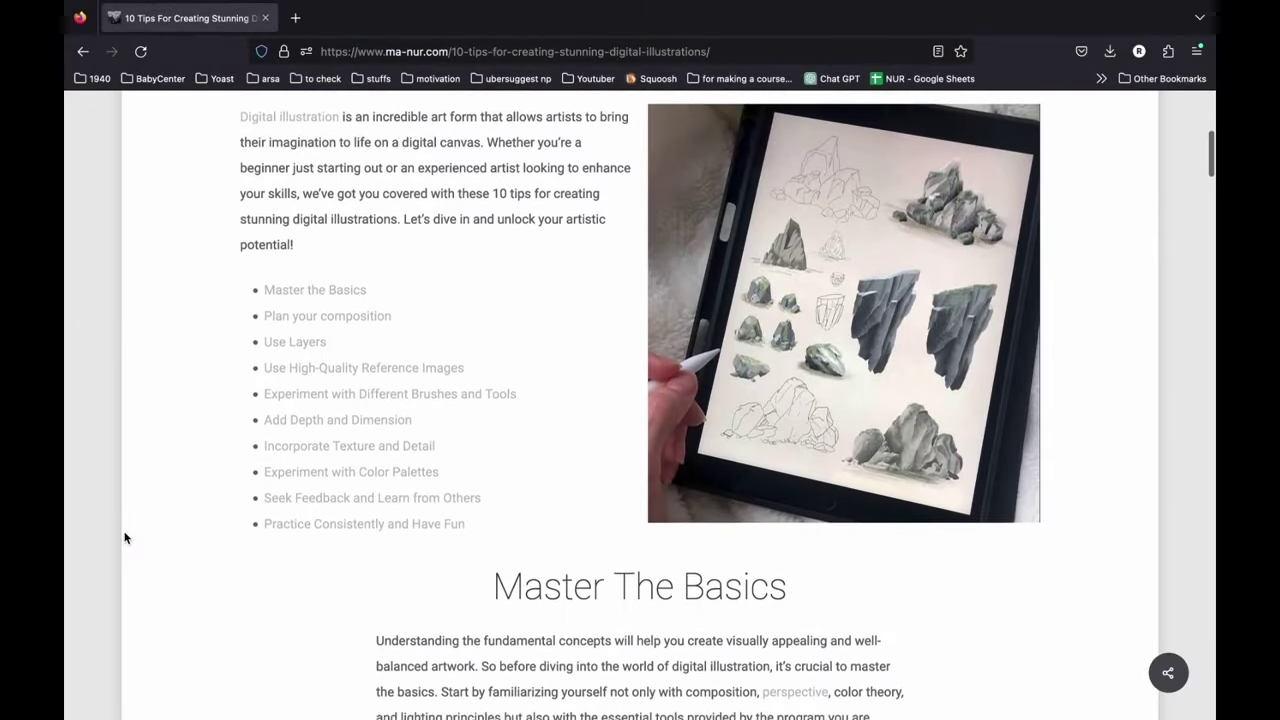
{"action": "scroll", "coordinate": [125, 538], "scroll_direction": "down", "scroll_amount": 4}
{"action": "scroll", "coordinate": [125, 538], "scroll_direction": "down", "scroll_amount": 3}
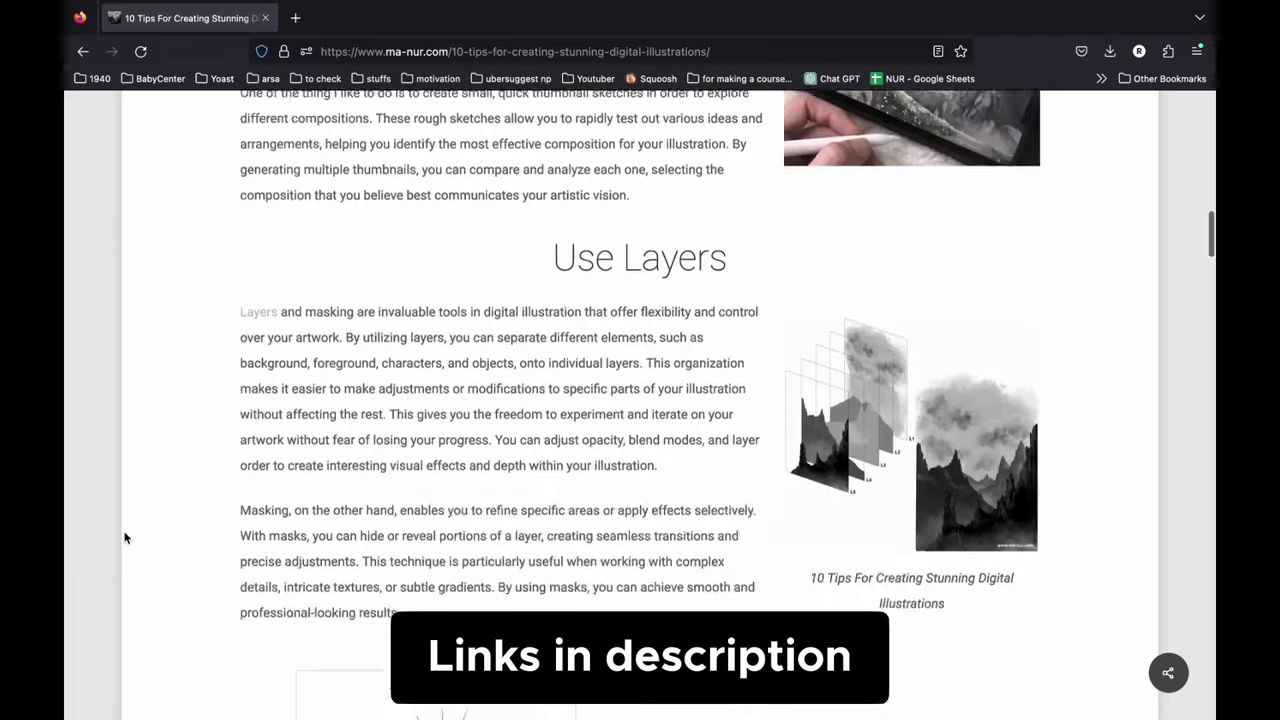
{"action": "scroll", "coordinate": [125, 538], "scroll_direction": "down", "scroll_amount": 3}
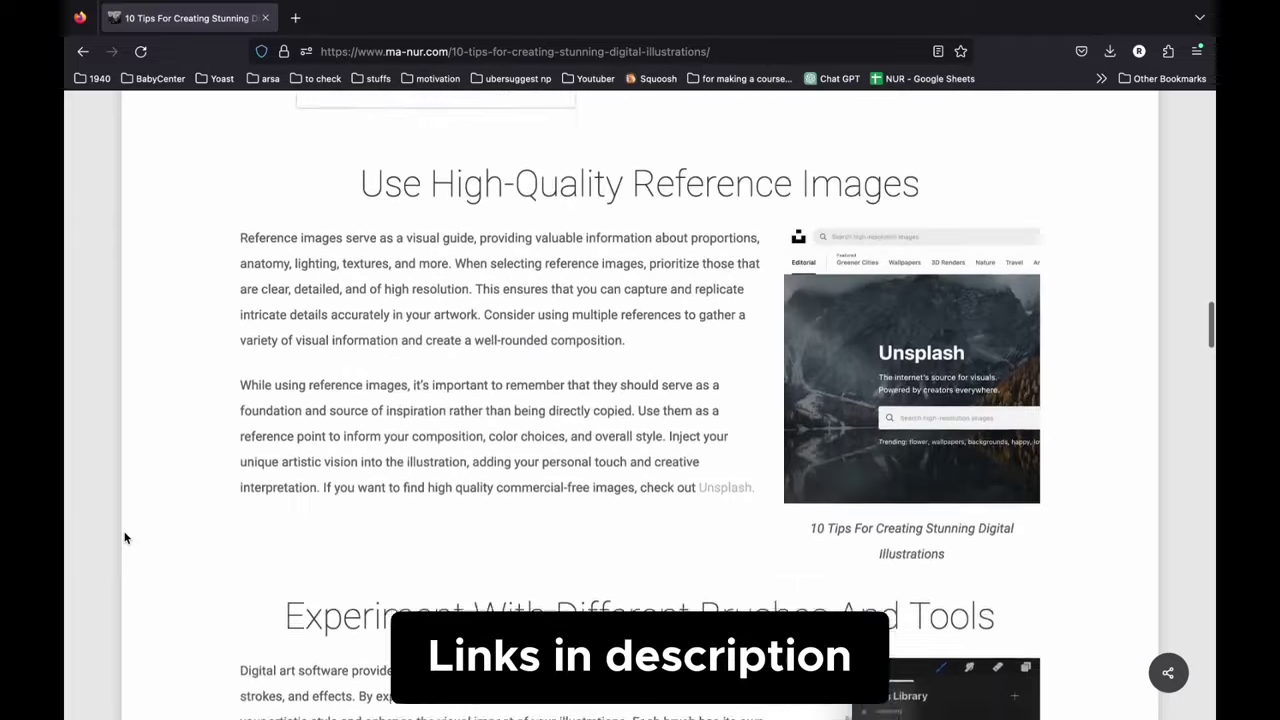
{"action": "scroll", "coordinate": [125, 538], "scroll_direction": "down", "scroll_amount": 3}
{"action": "scroll", "coordinate": [125, 538], "scroll_direction": "down", "scroll_amount": 5}
{"action": "scroll", "coordinate": [125, 538], "scroll_direction": "down", "scroll_amount": 3}
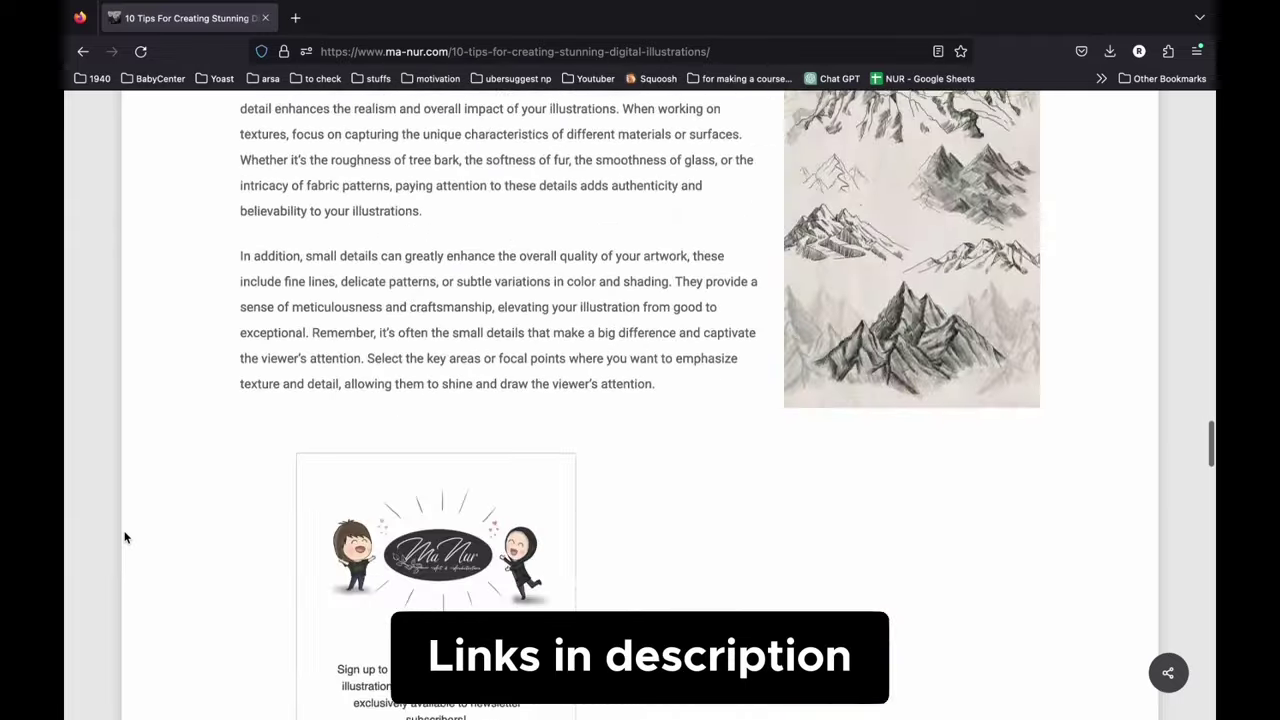
{"action": "scroll", "coordinate": [125, 538], "scroll_direction": "down", "scroll_amount": 4}
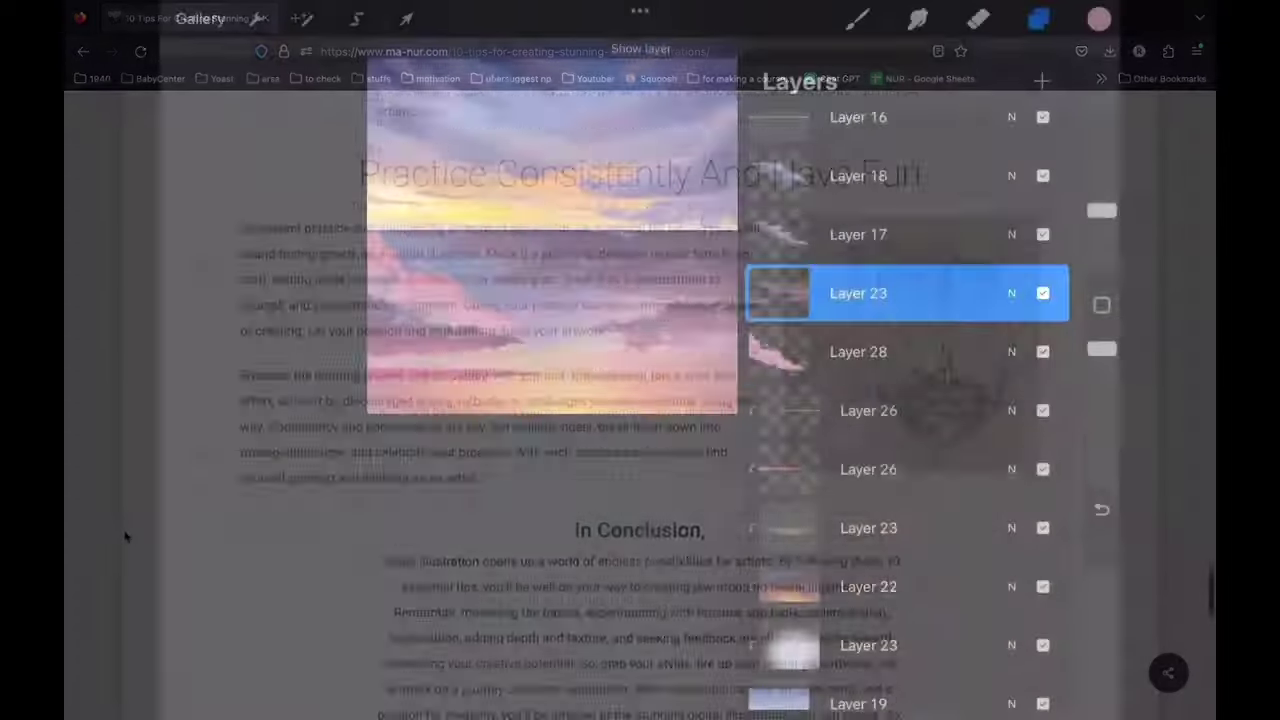